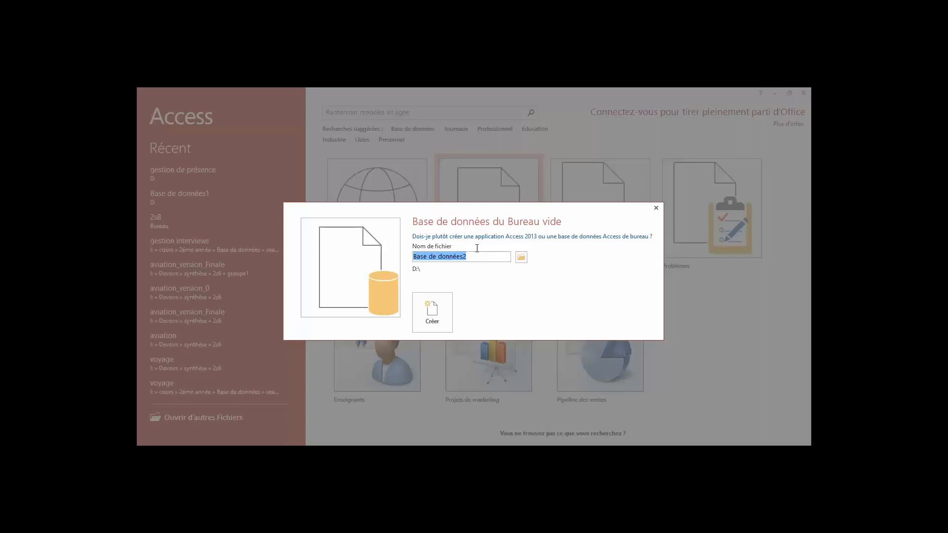
Replace the default database file name with 'gestion de presence'.
key("BackSpace")
type("gestion de presence")
Create folder 'ma premiere base de données' on drive C: and choose it as the save location.
left_click(522, 258)
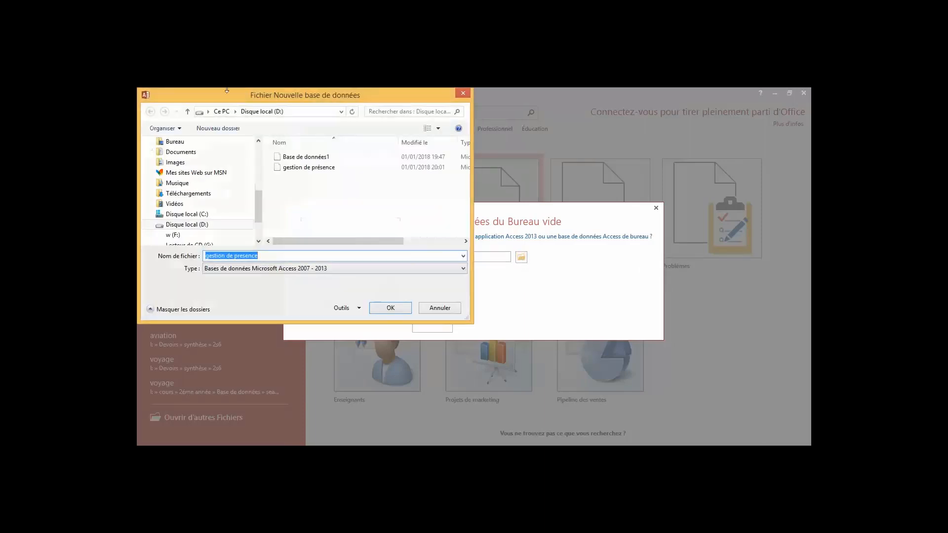
left_click(222, 112)
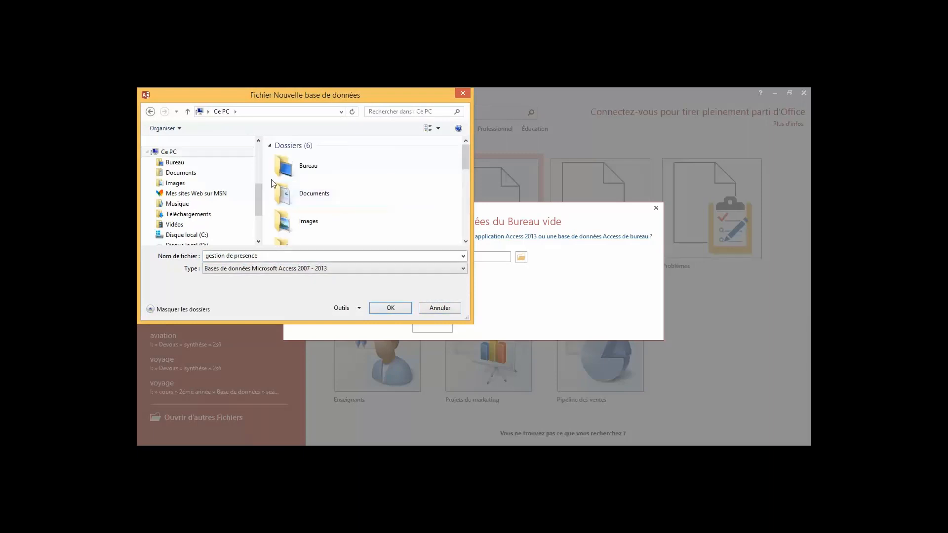
scroll(467, 179, "down", 5)
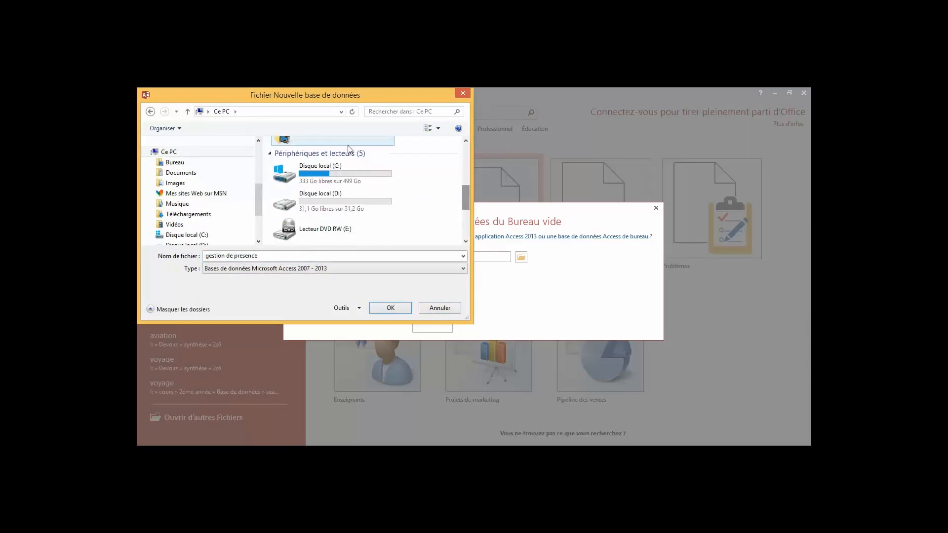
double_click(346, 173)
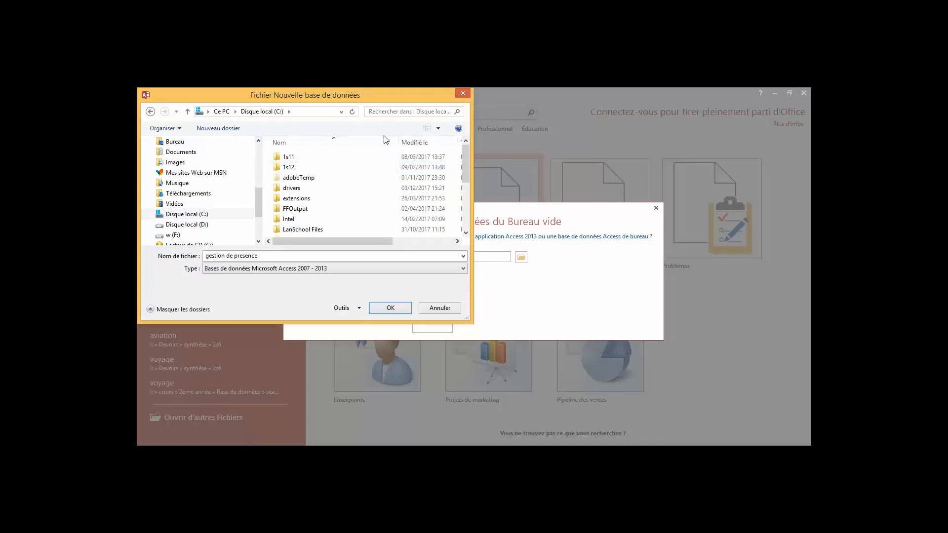
left_click(217, 126)
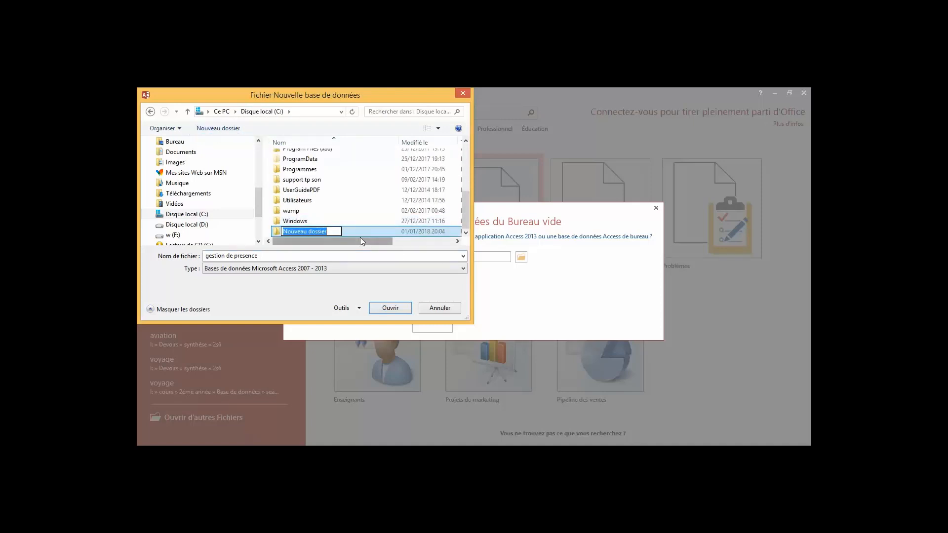
type("ma premiere base de d")
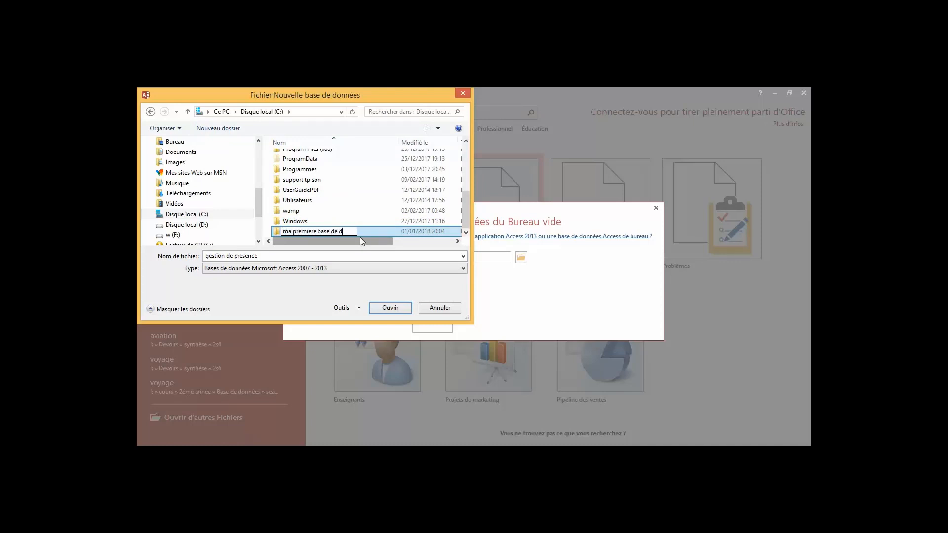
type("onnées")
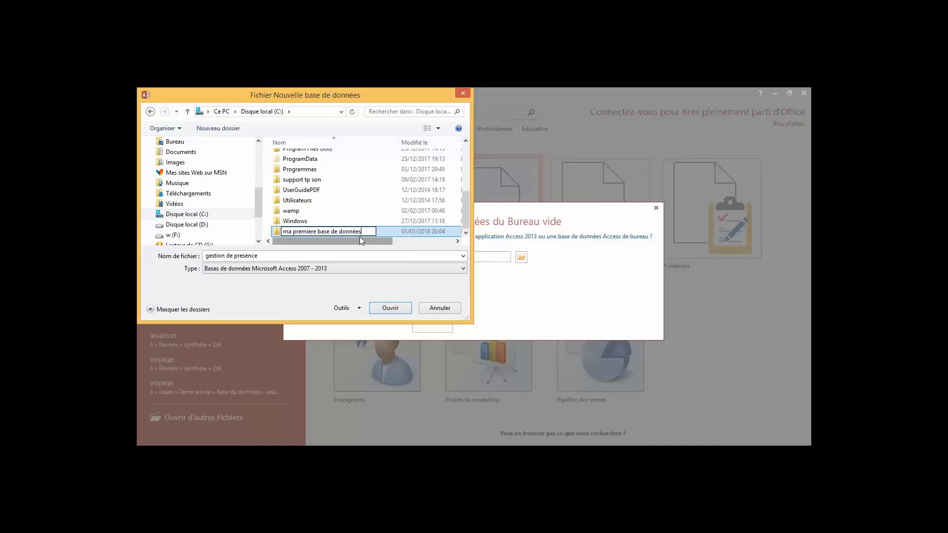
left_click(385, 312)
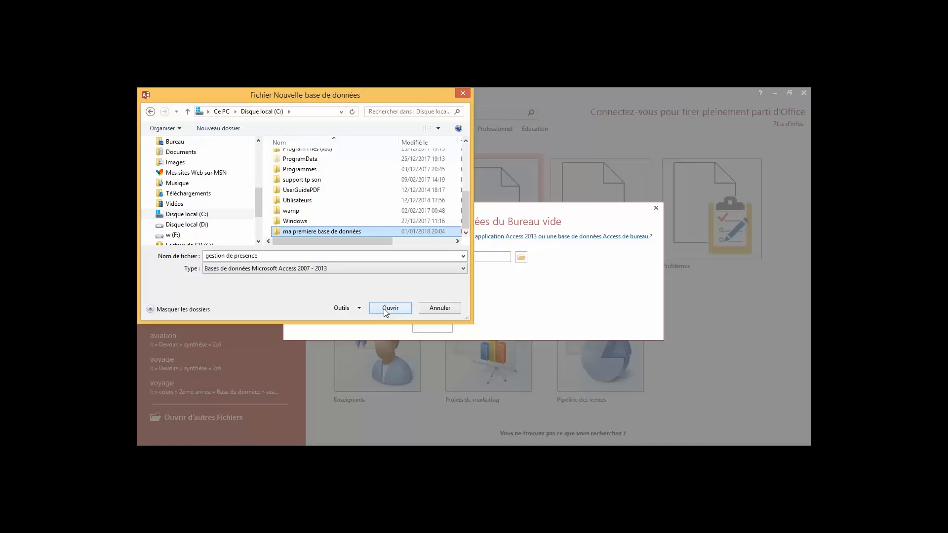
left_click(386, 311)
left_click(388, 308)
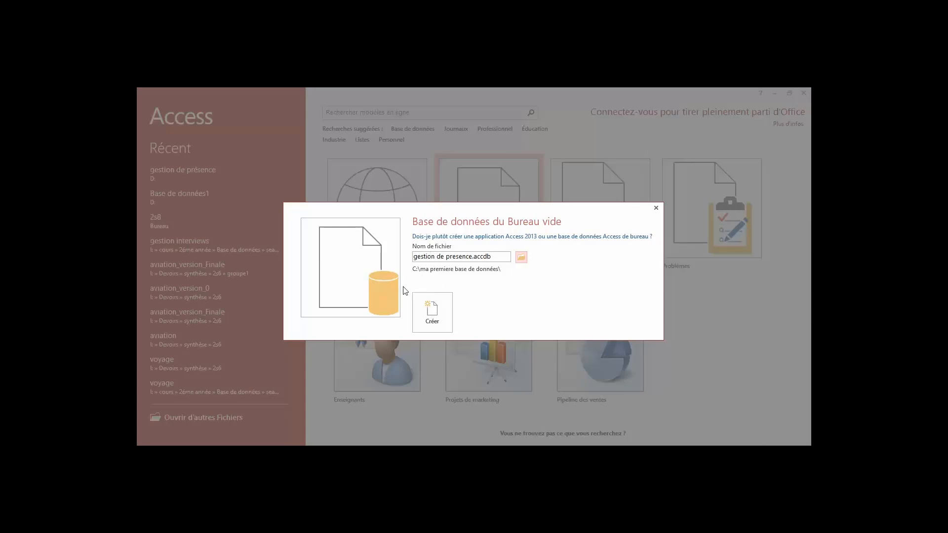
Create the gestion de presence database, close the default Table1, and start a table in Design view.
left_click(428, 312)
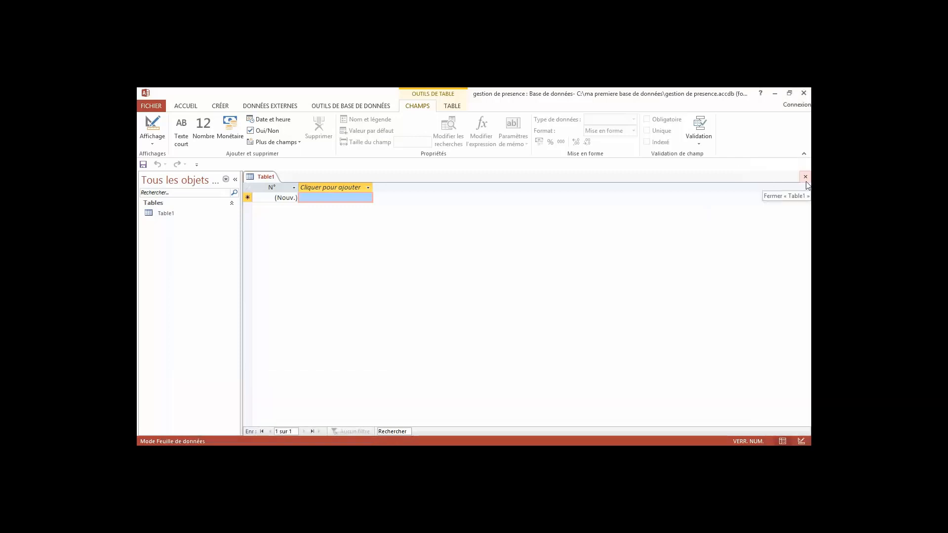
left_click(806, 179)
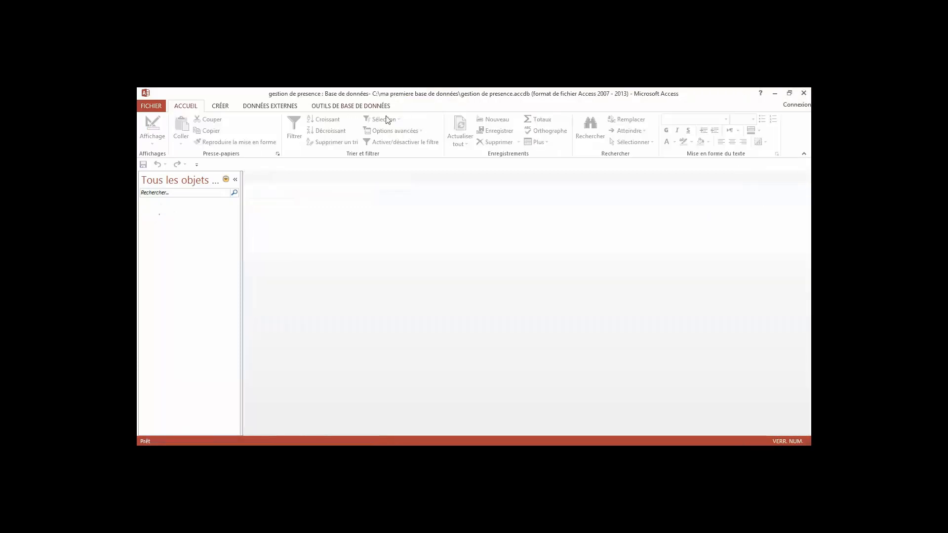
left_click(216, 109)
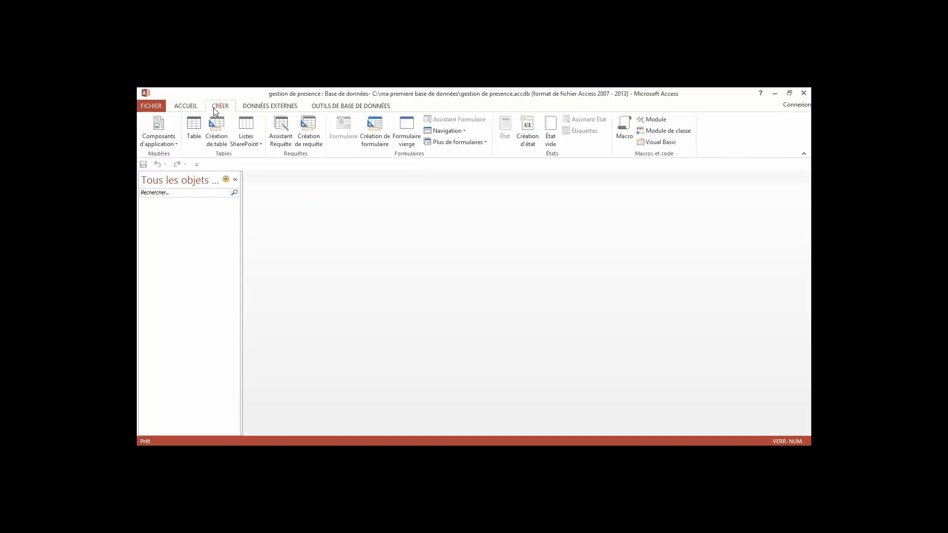
left_click(217, 132)
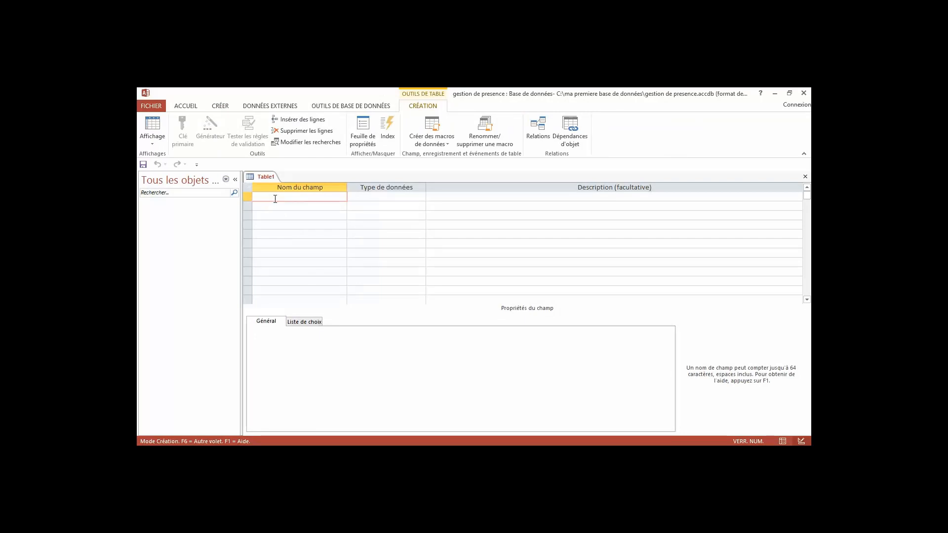
Enter field names numéro, nom, prenom, date de naissance, adresse and absence in the design grid.
type("numéro")
left_click(272, 208)
type("nom")
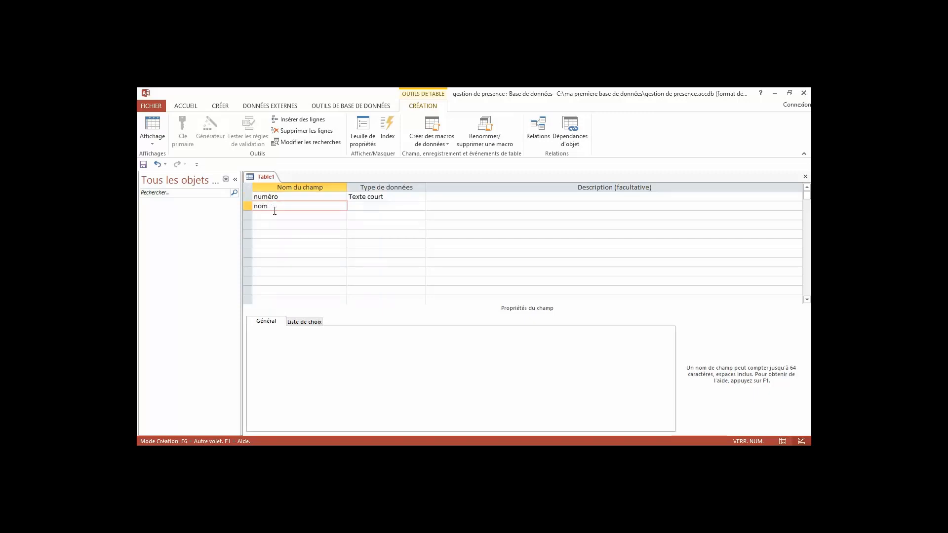
left_click(267, 215)
type("pr")
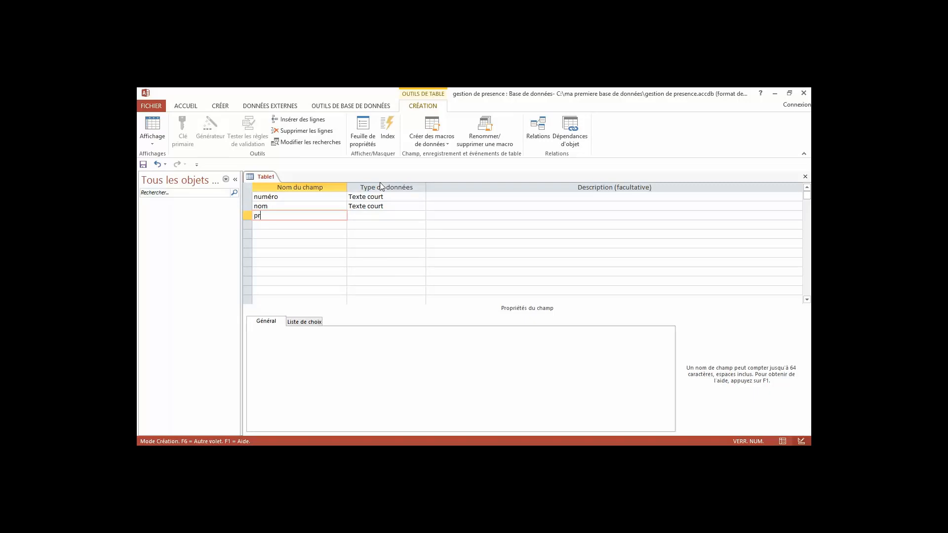
type("enom")
left_click(320, 225)
type("dat")
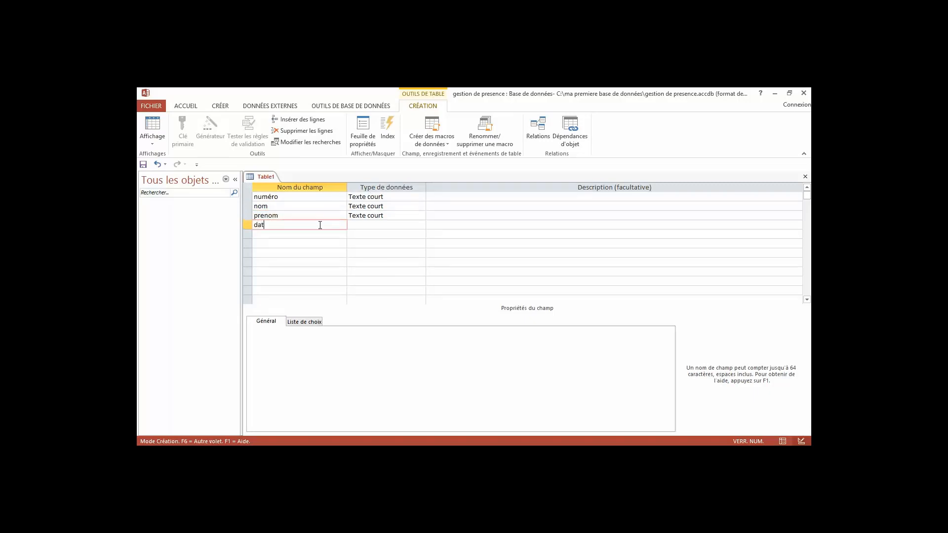
type("e de naissance")
left_click(282, 234)
type("adresse")
left_click(275, 248)
type("abse")
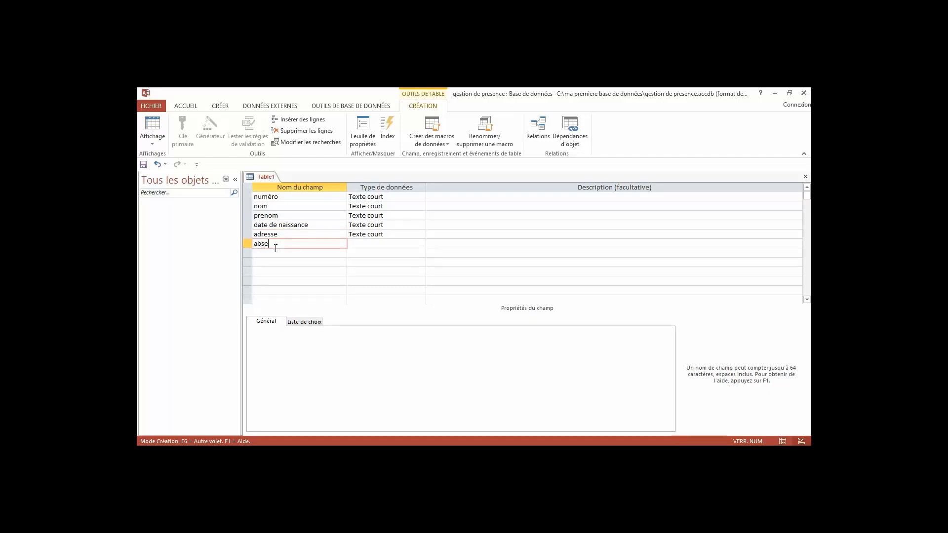
type("nce")
left_click(376, 242)
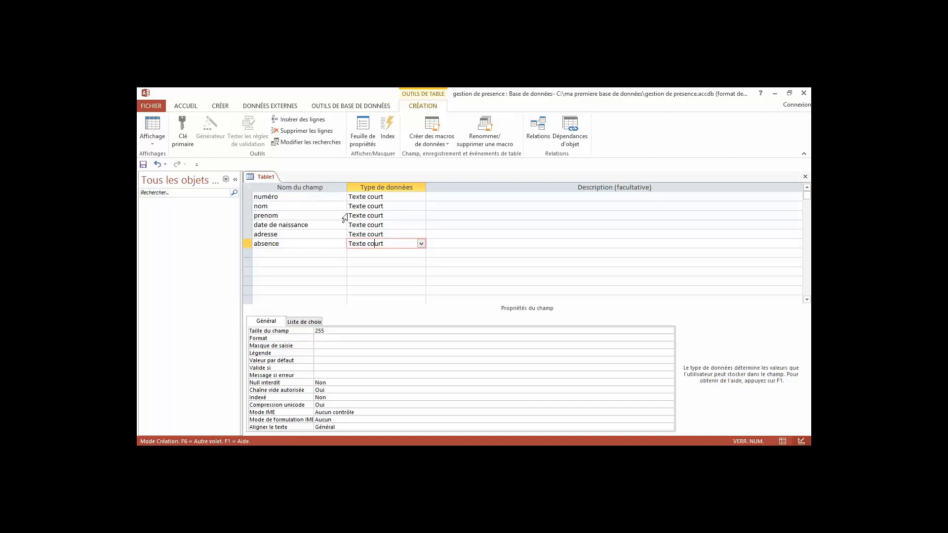
Set the numéro field's data type to Numérique.
left_click(404, 194)
left_click(421, 197)
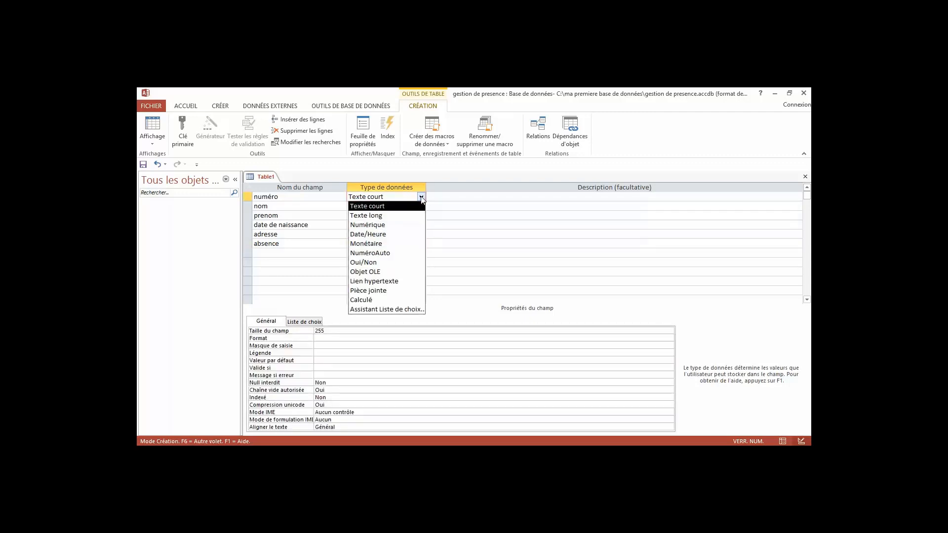
left_click(393, 225)
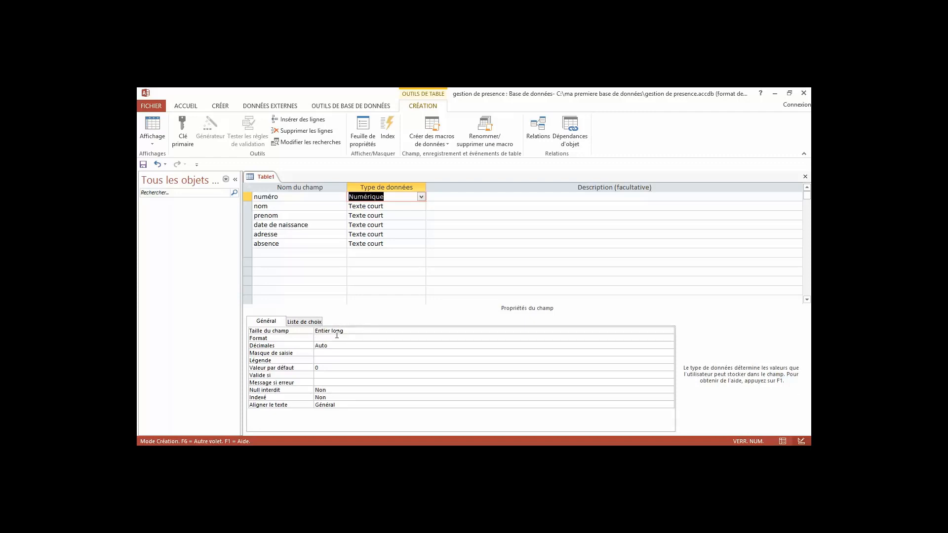
Set the date de naissance field's data type to Date/Heure.
left_click(369, 206)
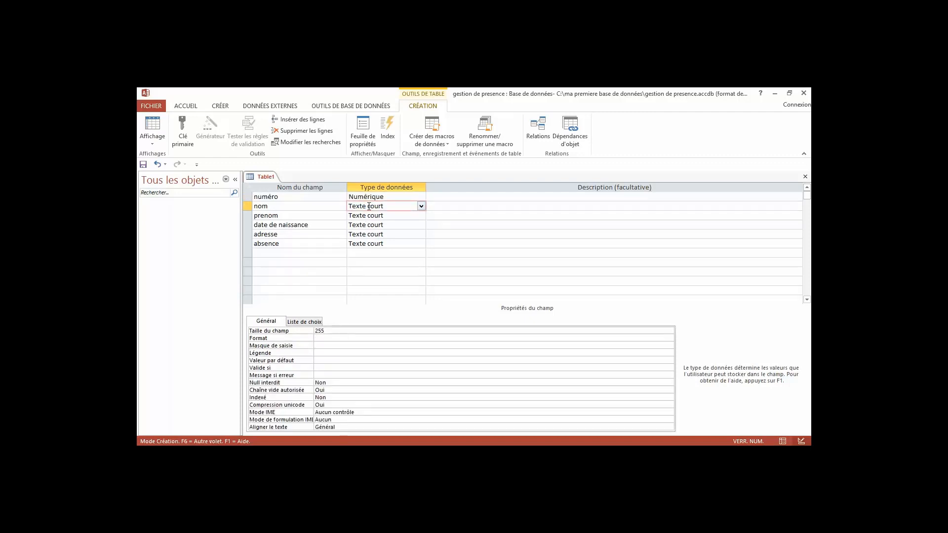
left_click(360, 216)
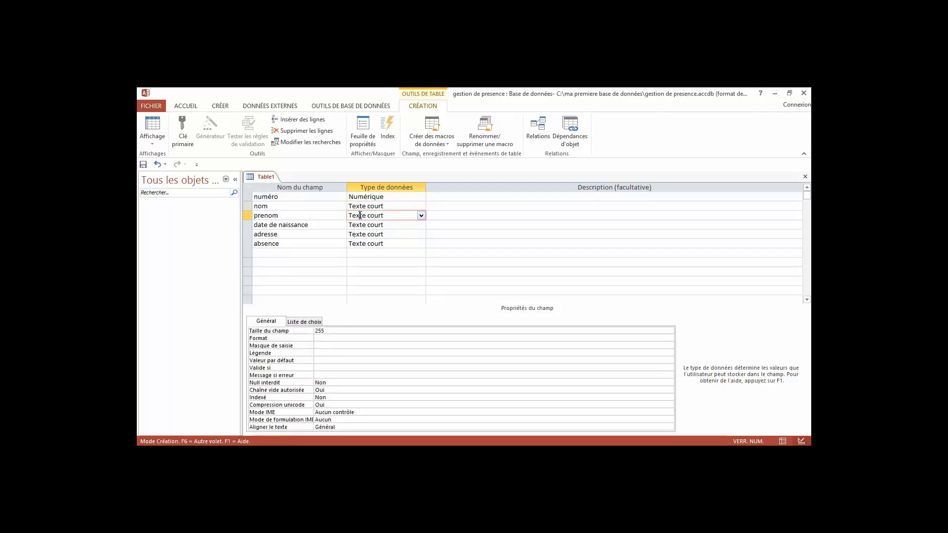
left_click(355, 225)
left_click(421, 225)
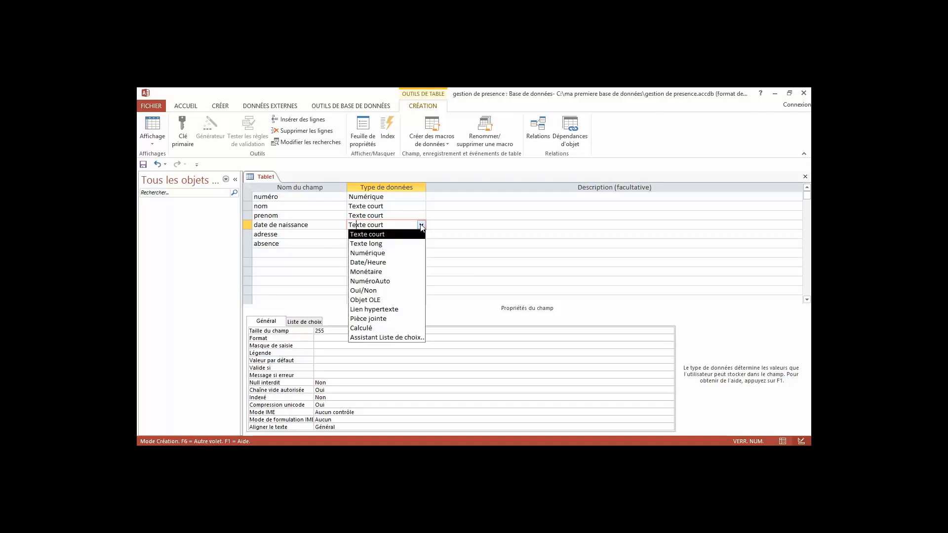
left_click(398, 263)
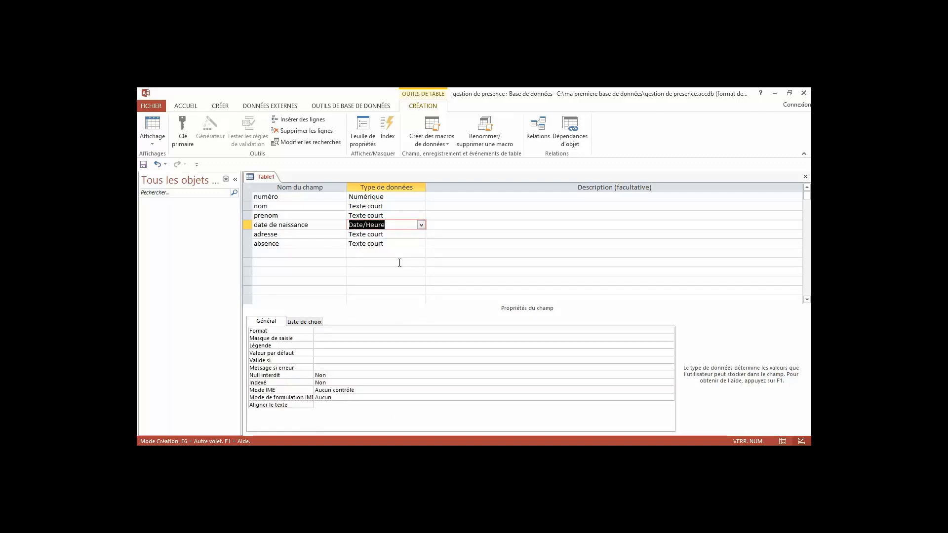
Set the absence field's data type to Oui/Non.
left_click(372, 234)
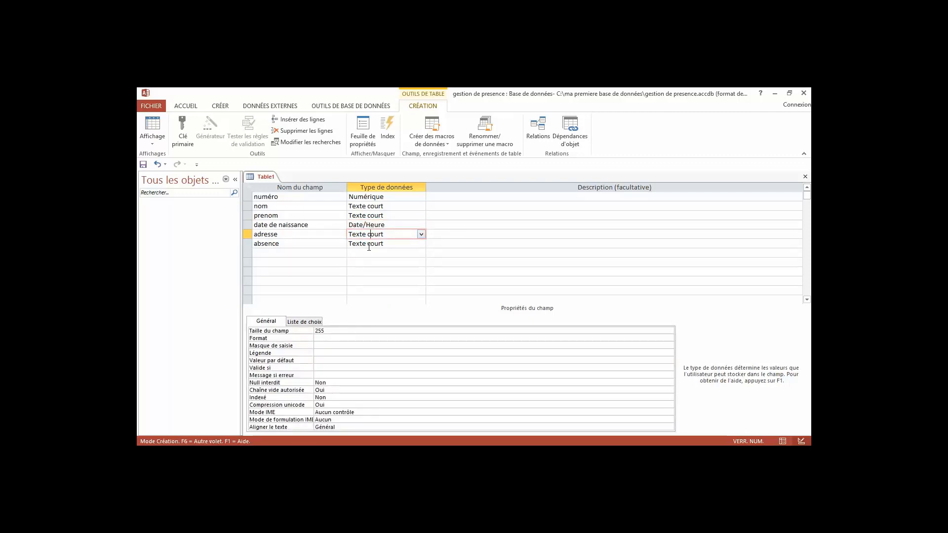
left_click(368, 251)
left_click(368, 243)
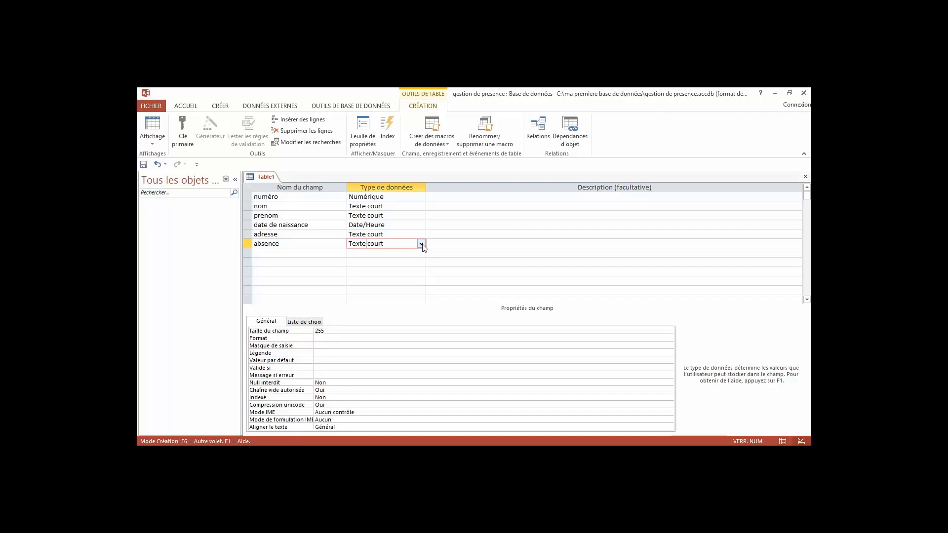
left_click(422, 244)
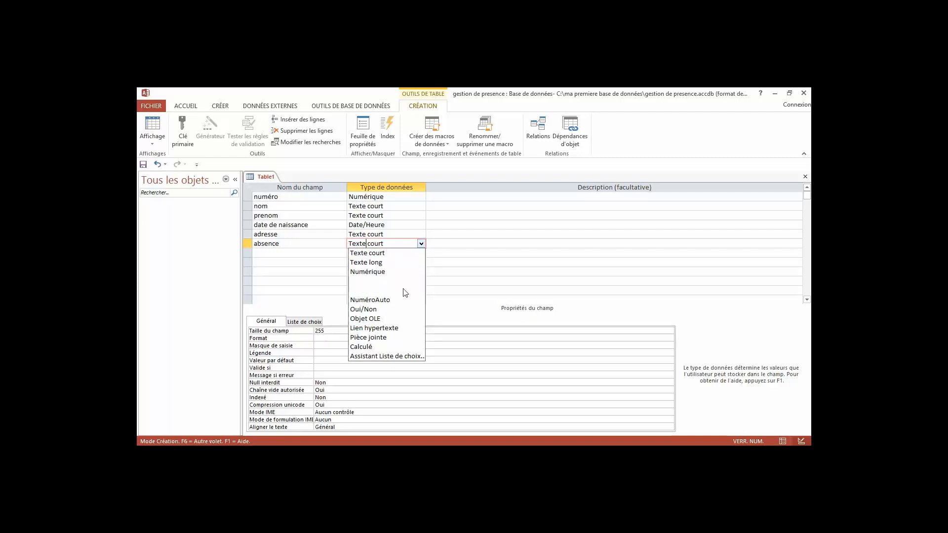
left_click(400, 309)
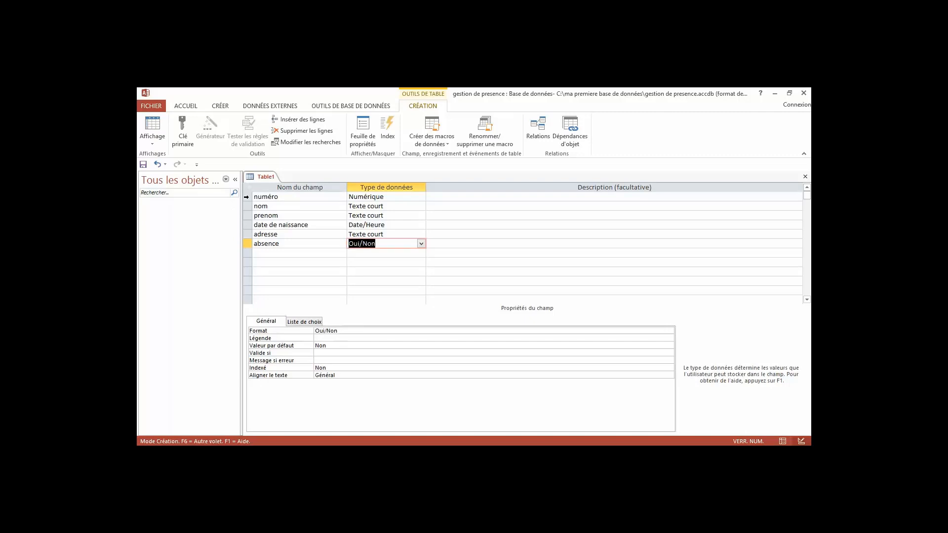
left_click(247, 198)
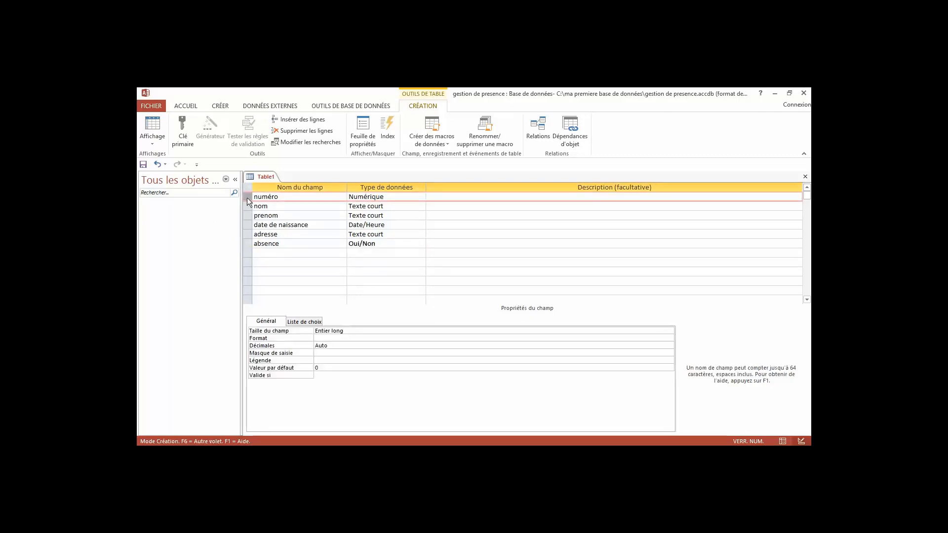
Make numéro the primary key and save the table as Eleve.
left_click(185, 141)
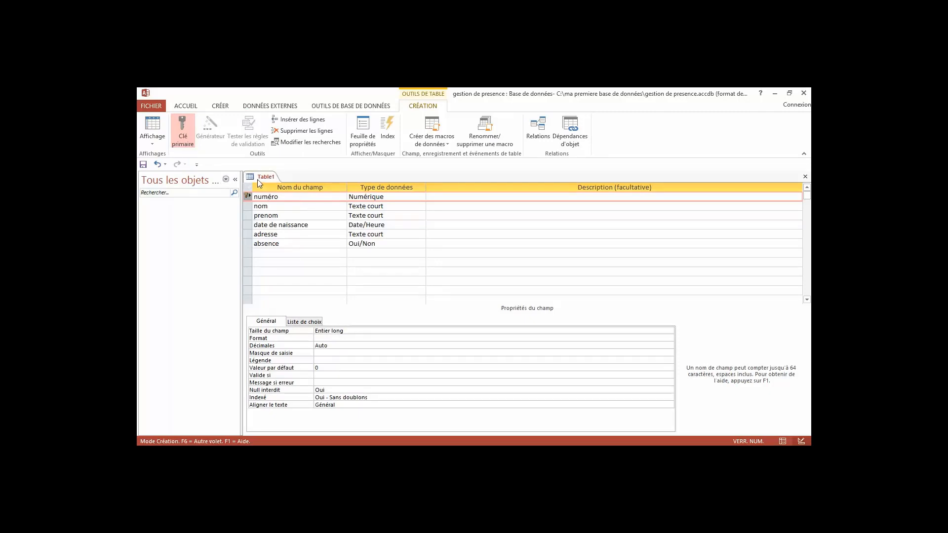
left_click(144, 165)
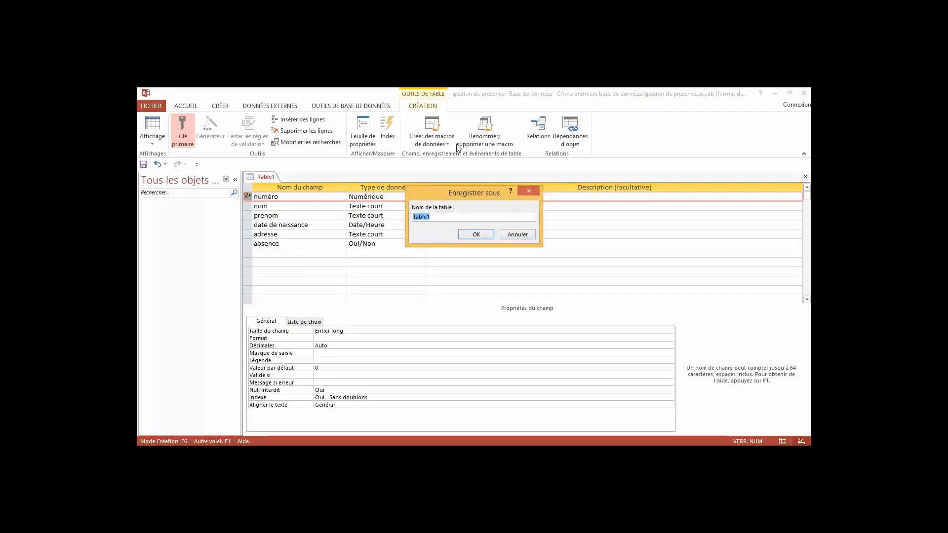
type("Eleve")
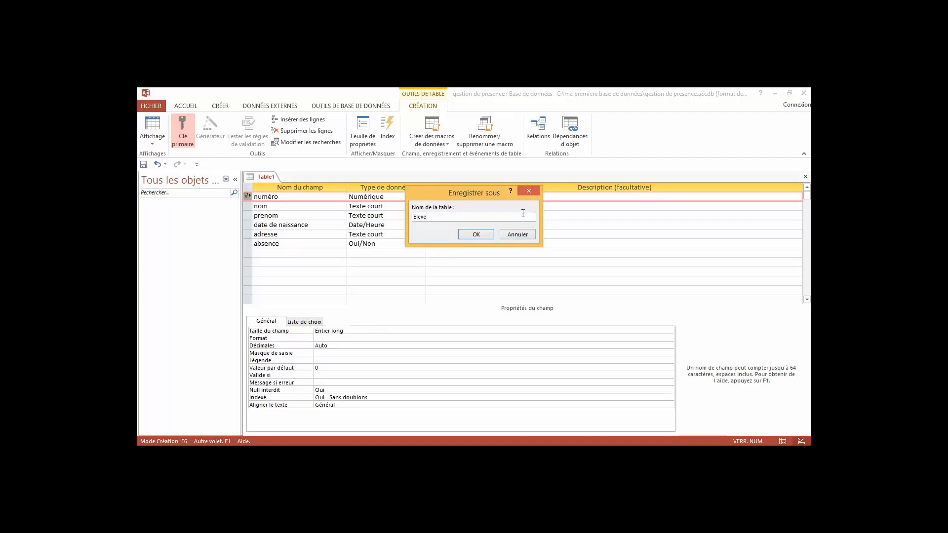
left_click(476, 235)
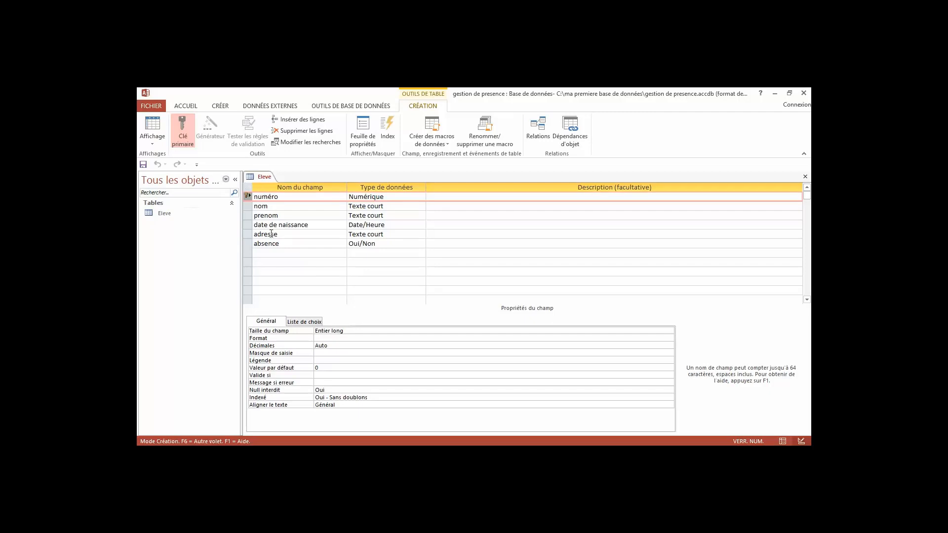
Open the Eleve table and enter record 1: numéro 1, the student's surname and first name.
left_click(160, 217)
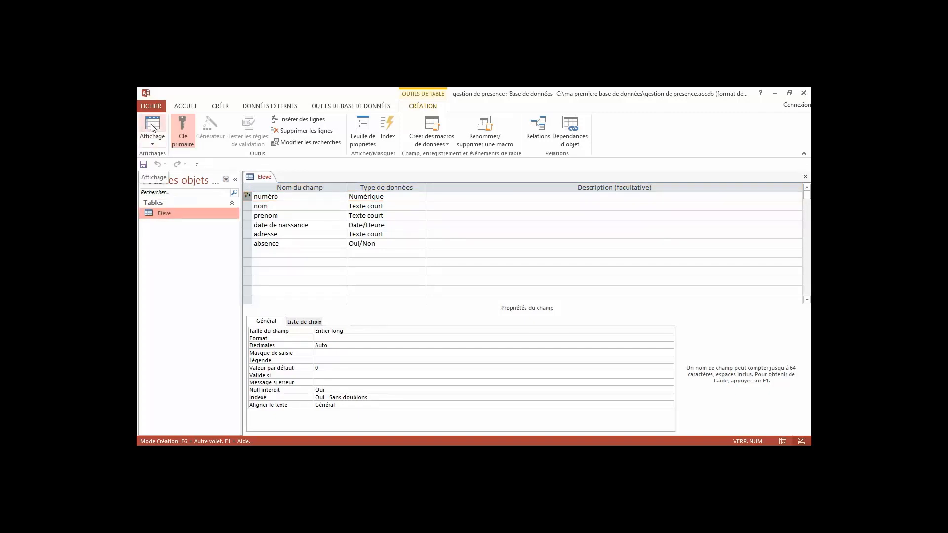
double_click(153, 213)
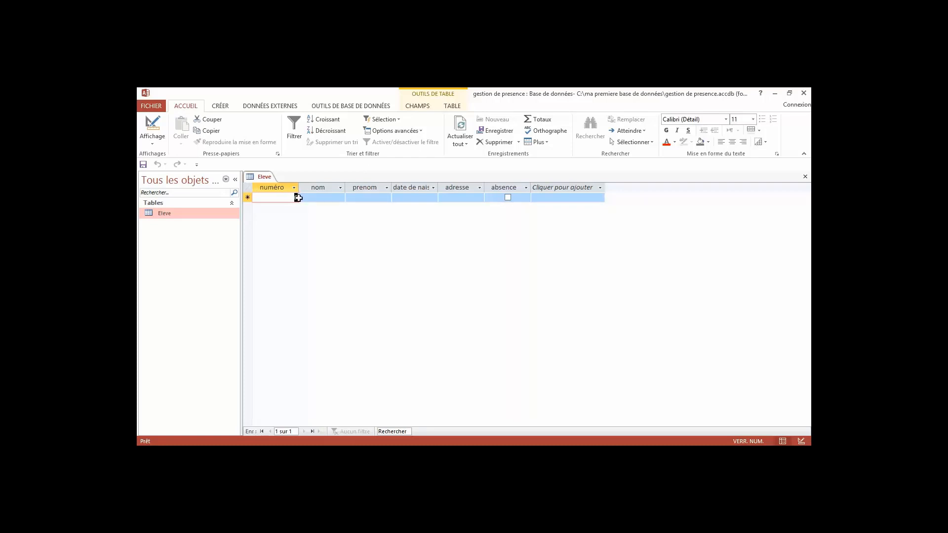
type("1")
left_click(318, 198)
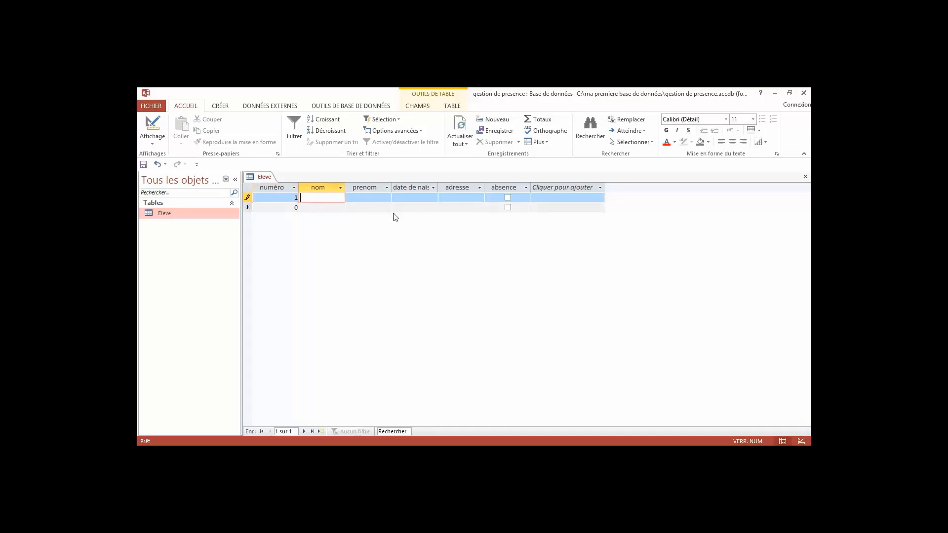
type("Tounsi")
left_click(377, 197)
type("Ahmed")
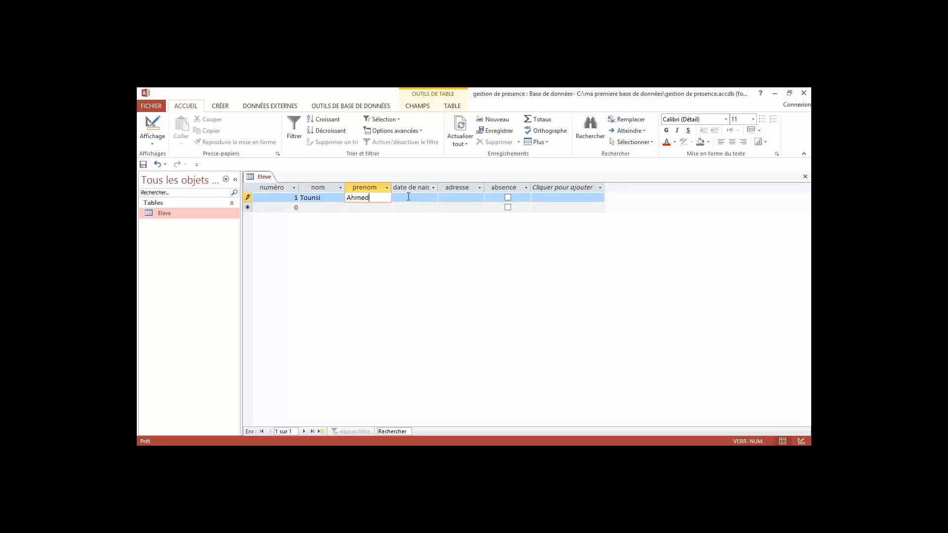
left_click(408, 200)
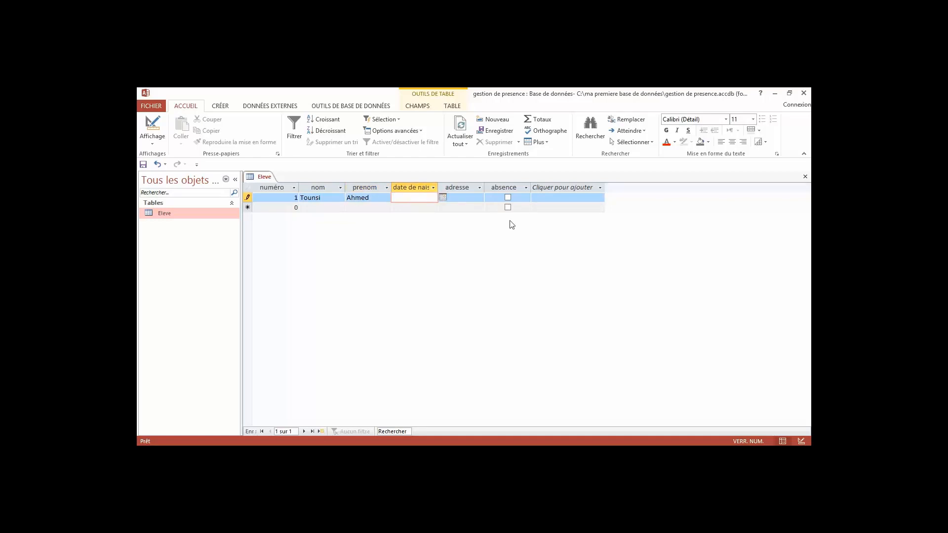
type("12/01/2001")
left_click(477, 201)
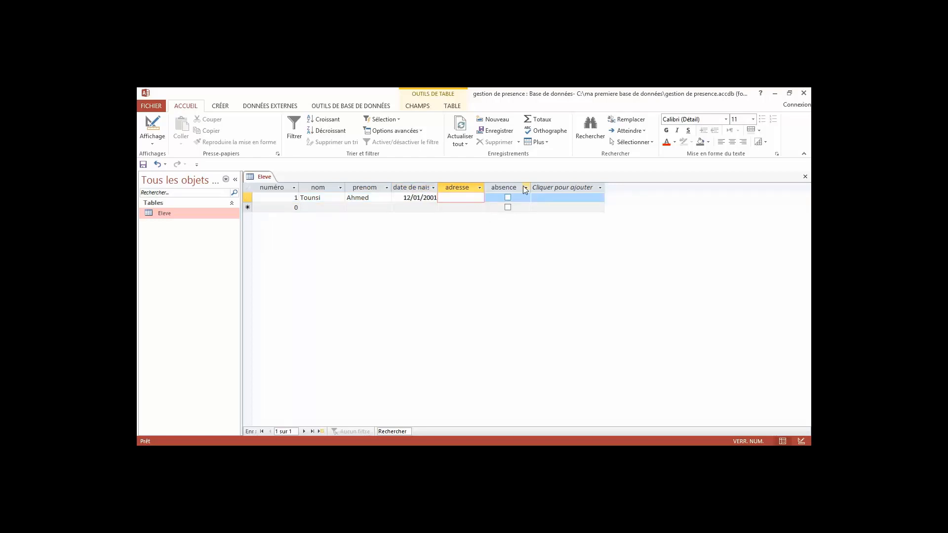
type("Tunis")
left_click(508, 198)
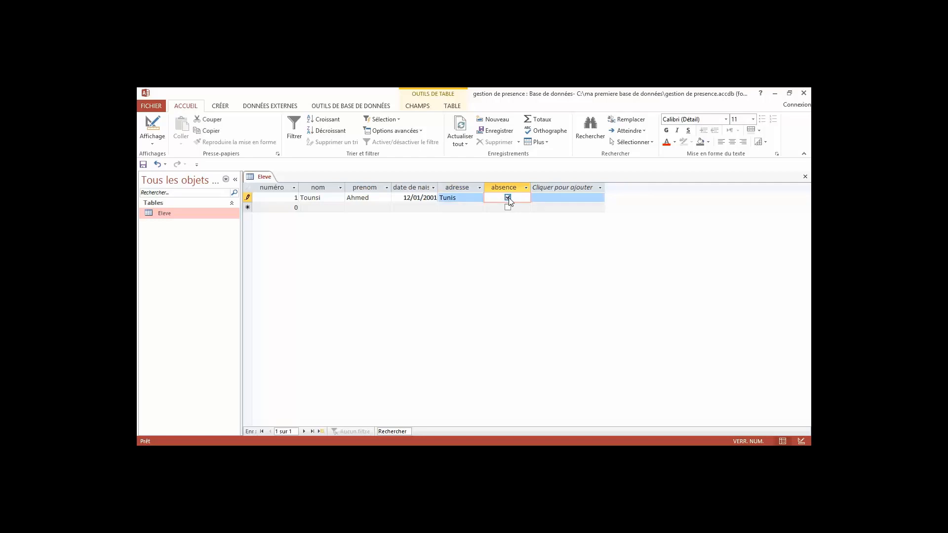